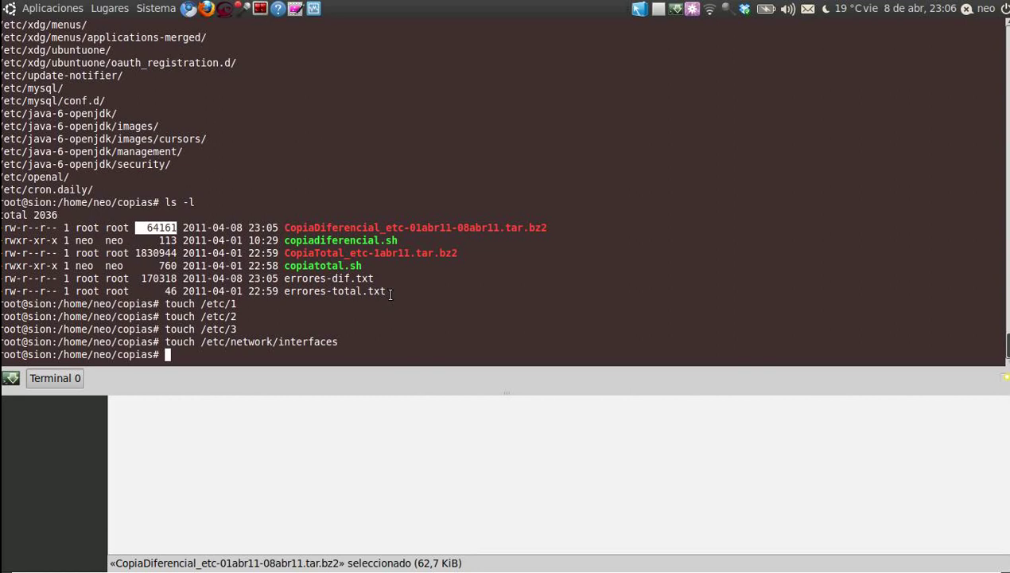
pyautogui.moveTo(344, 341); pyautogui.dragTo(174, 341)
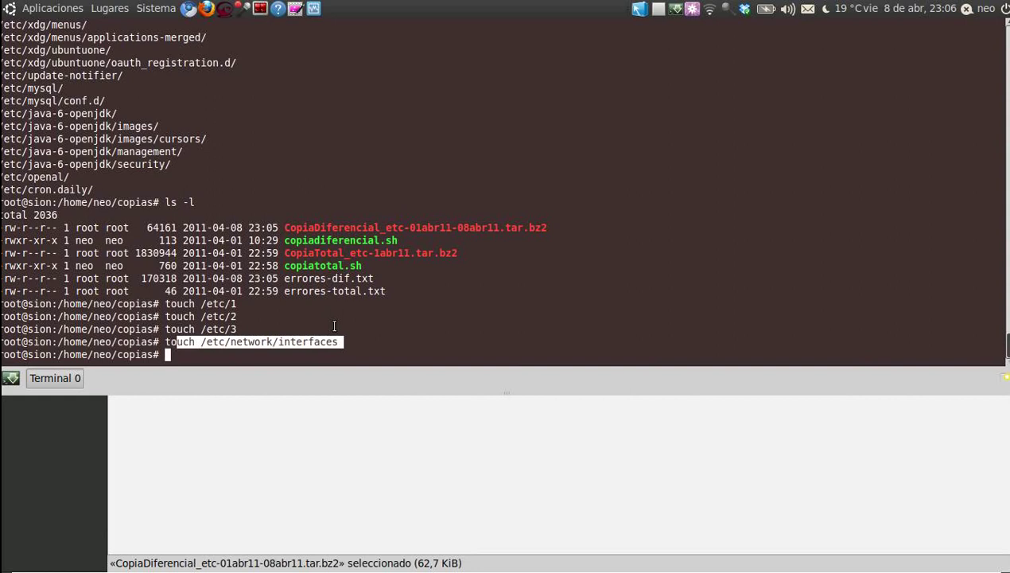
pyautogui.moveTo(252, 303); pyautogui.dragTo(209, 329)
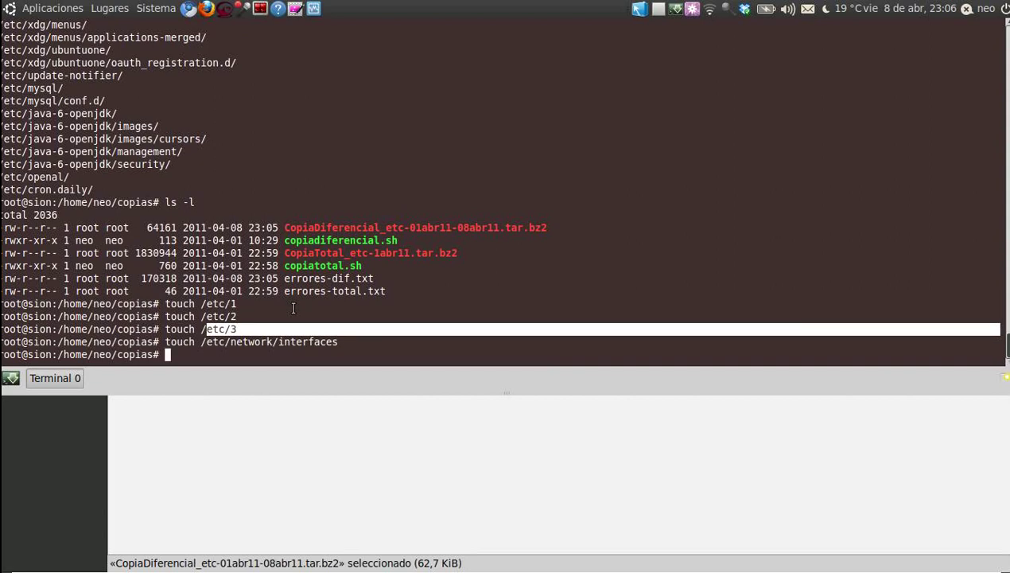
# Step: Run touch on /etc/default/grub to update that file's modification date
pyautogui.press('Up')
pyautogui.press('BackSpace')
pyautogui.press('BackSpace')
pyautogui.press('BackSpace')
pyautogui.press('BackSpace')
pyautogui.press('BackSpace')
pyautogui.press('BackSpace')
pyautogui.press('BackSpace')
pyautogui.press('BackSpace')
pyautogui.press('BackSpace')
pyautogui.press('BackSpace')
pyautogui.press('BackSpace')
pyautogui.press('BackSpace')
pyautogui.press('BackSpace')
pyautogui.press('BackSpace')
pyautogui.press('BackSpace')
pyautogui.press('BackSpace')
pyautogui.press('BackSpace')
pyautogui.press('BackSpace')
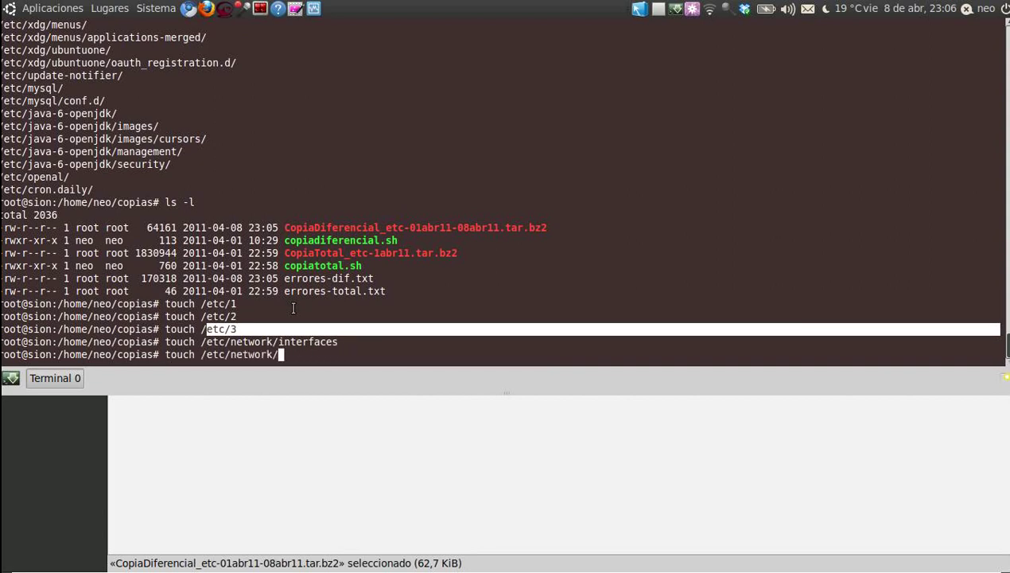
pyautogui.write('gr')
pyautogui.press('BackSpace')
pyautogui.press('BackSpace')
pyautogui.write('defa')
pyautogui.press('Tab')
pyautogui.write('grub')
pyautogui.press('Return')
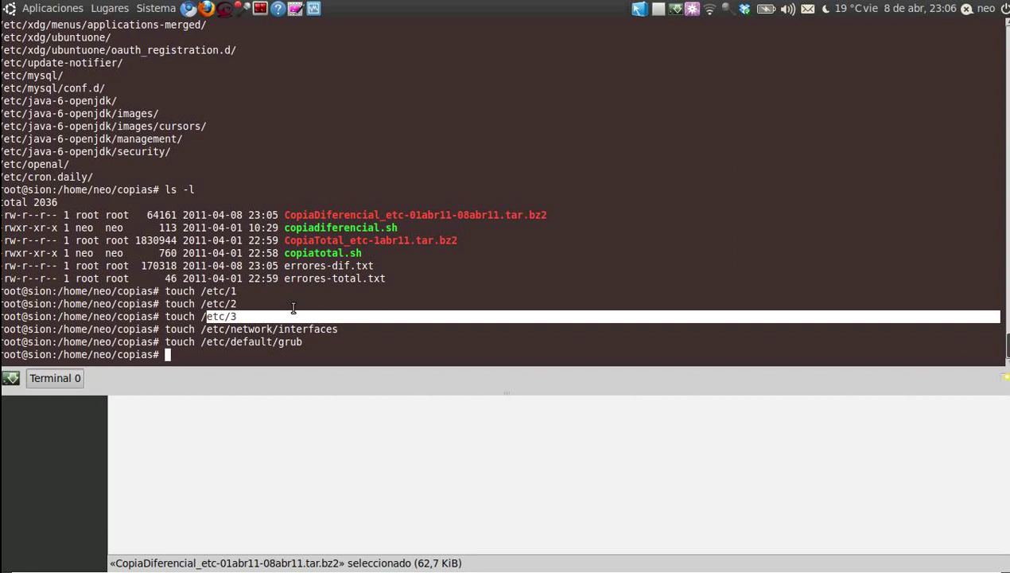
pyautogui.press('Up')
pyautogui.press('Up')
pyautogui.press('Up')
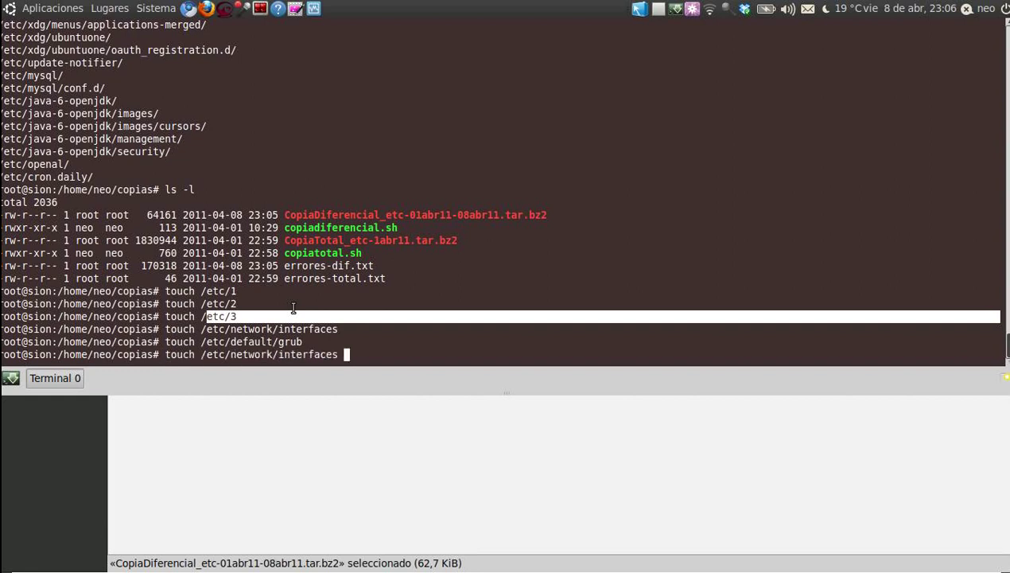
pyautogui.press('Down')
pyautogui.press('Down')
pyautogui.press('Down')
# Step: Delete CopiaDiferencial_etc-01abr11-08abr11.tar.bz2 with rm and run the ./copiadiferencial.sh script again
pyautogui.write('rm CopiaD')
pyautogui.press('Tab')
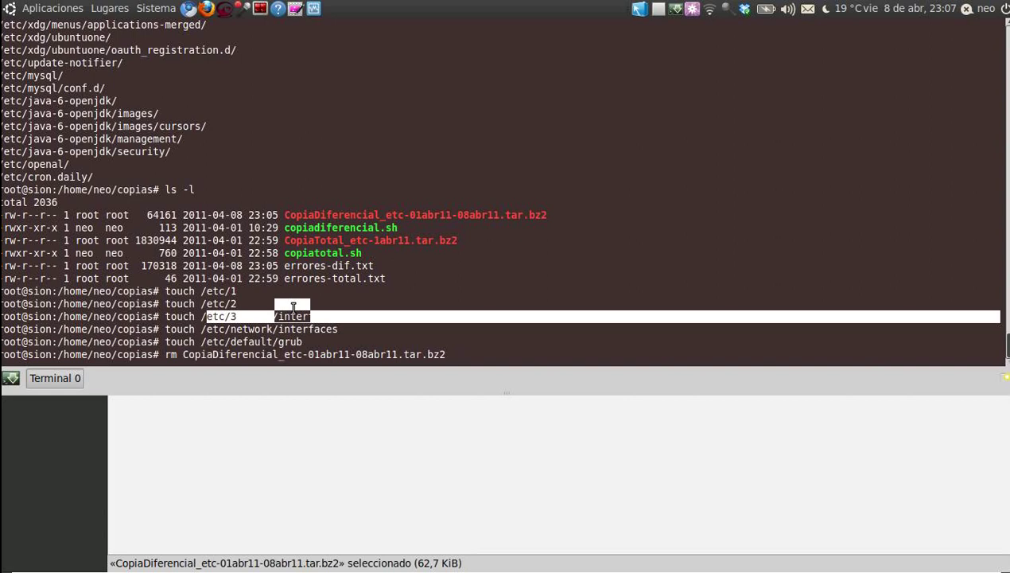
pyautogui.write('./copiad')
pyautogui.press('Tab')
pyautogui.press('Return')
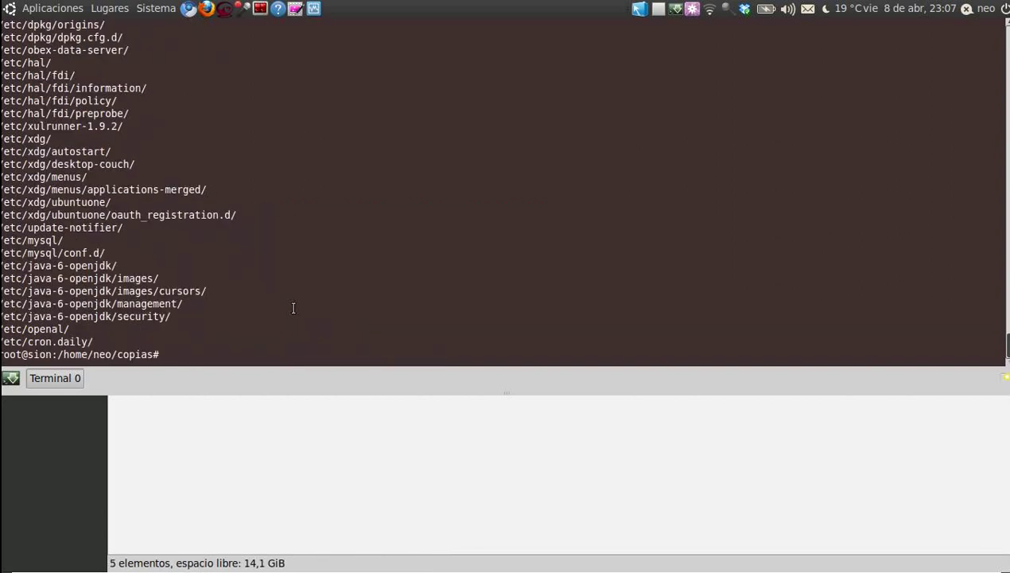
# Step: Hide the terminal and open the etc folder inside the CopiaDiferencial_etc-01abr11-08abr11.tar.bz2 archive
pyautogui.press('F12')
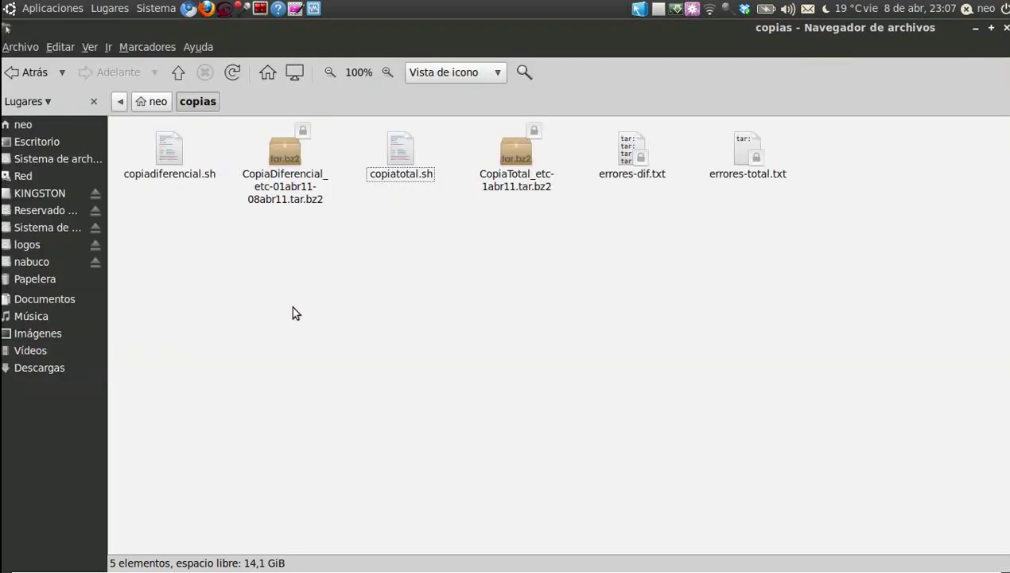
pyautogui.doubleClick(287, 199)
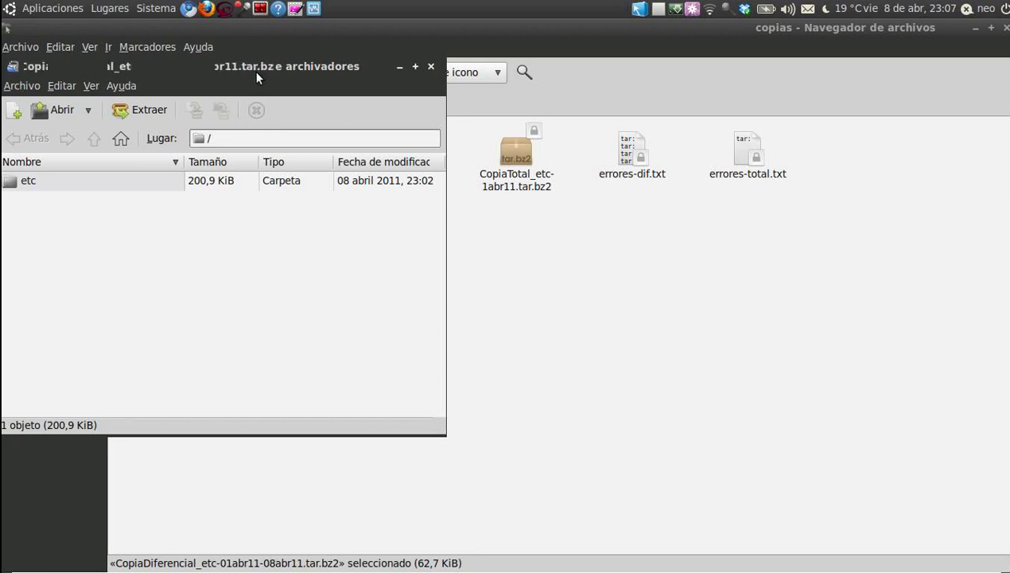
pyautogui.click(429, 69)
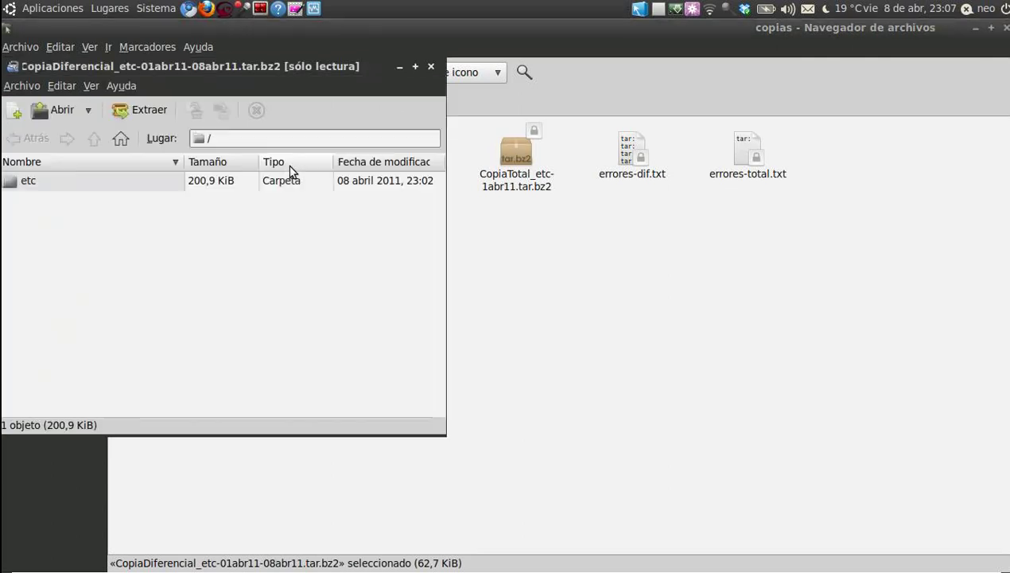
pyautogui.doubleClick(146, 178)
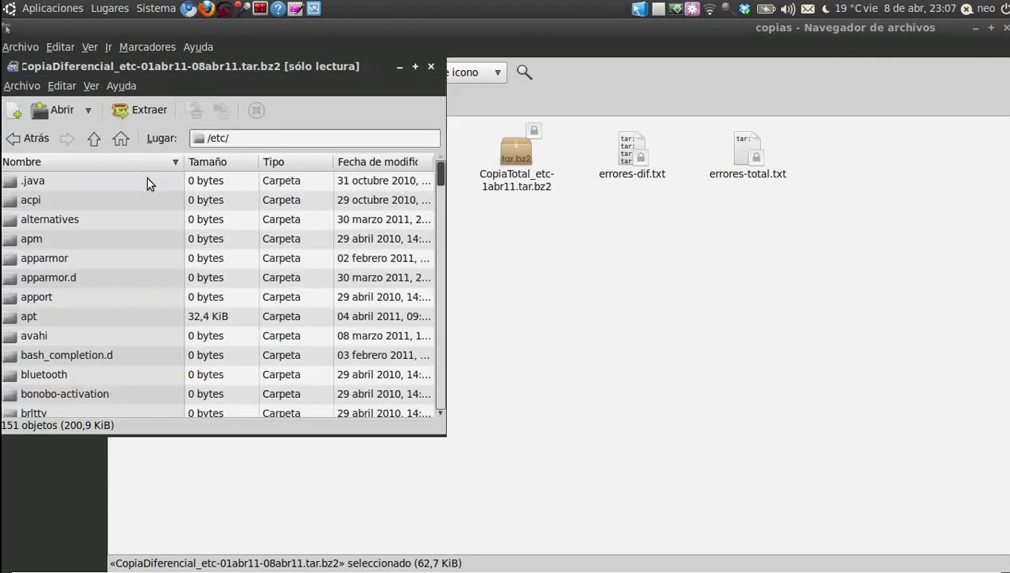
# Step: Bring the open CopiaTotal_etc-1abr11.tar.bz2 archive forward and arrange it side by side with the differential archive
pyautogui.moveTo(282, 76); pyautogui.dragTo(838, 33)
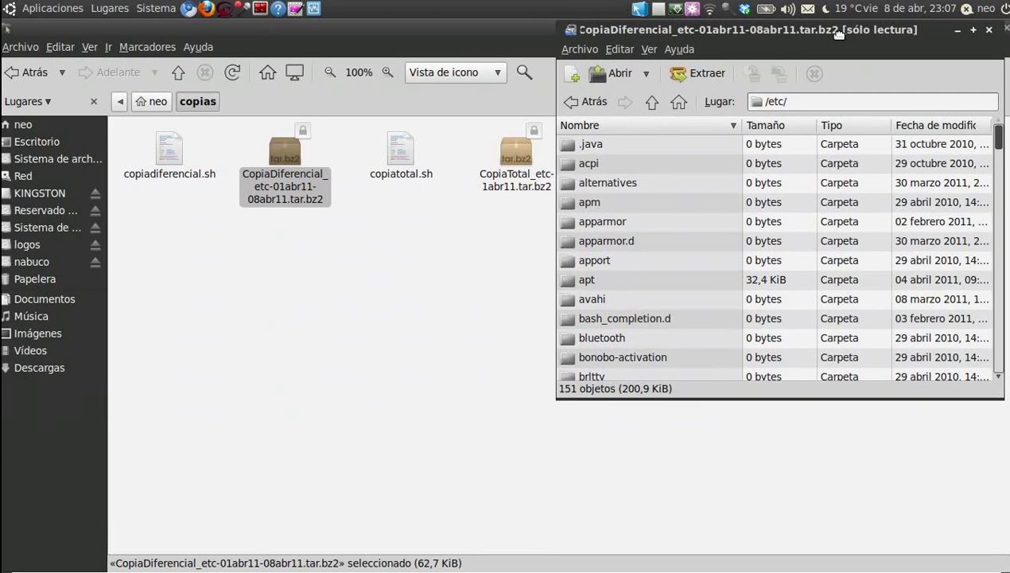
pyautogui.hotkey('alt', 'Tab')
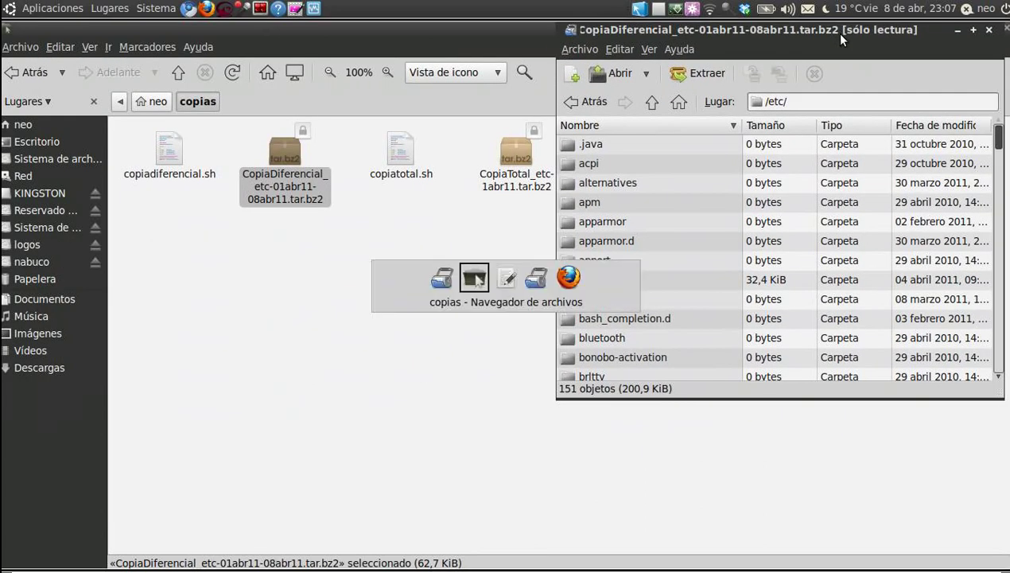
pyautogui.press('Tab')
pyautogui.press('Tab')
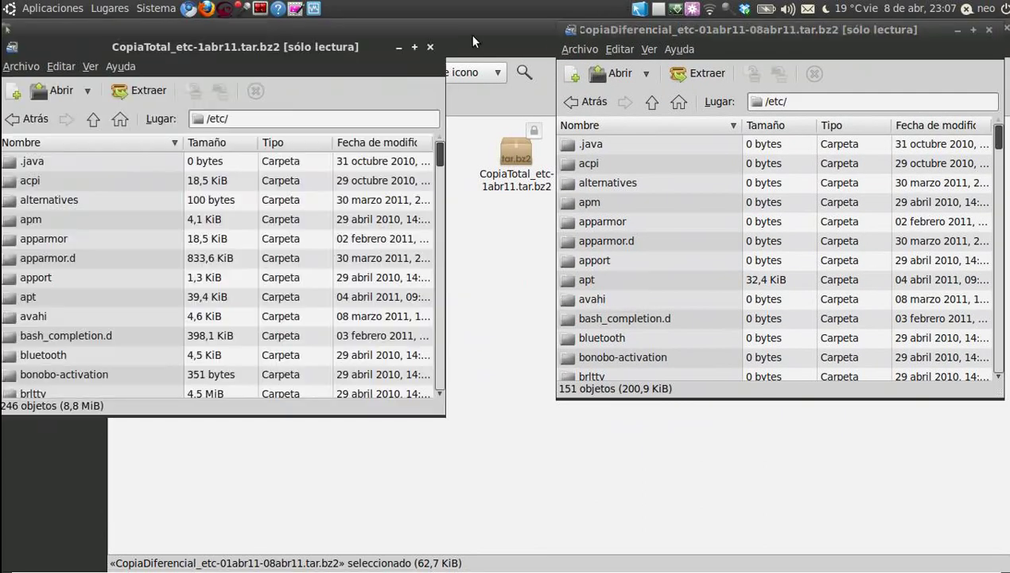
pyautogui.moveTo(356, 53); pyautogui.dragTo(403, 49)
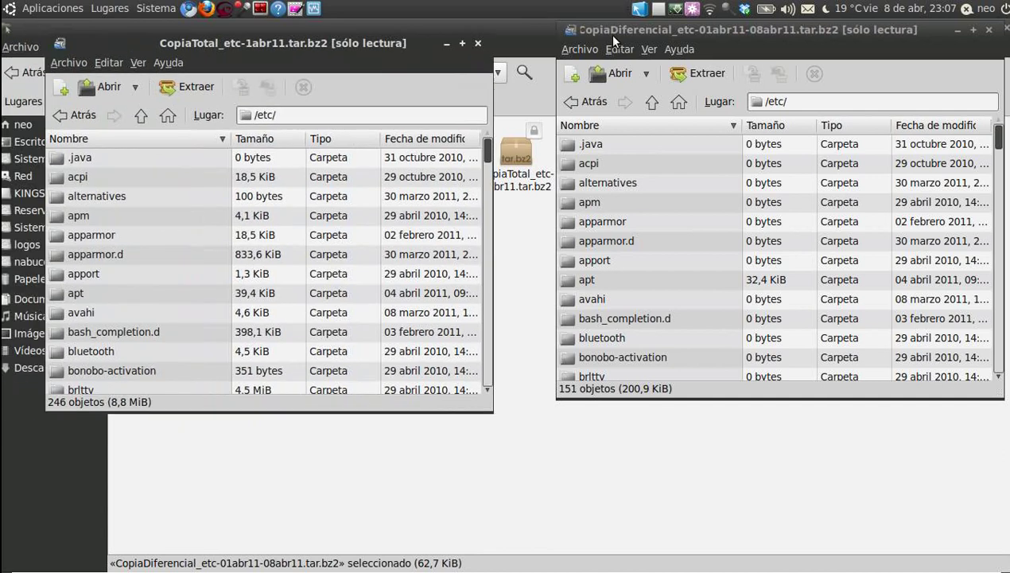
pyautogui.moveTo(693, 29); pyautogui.dragTo(630, 44)
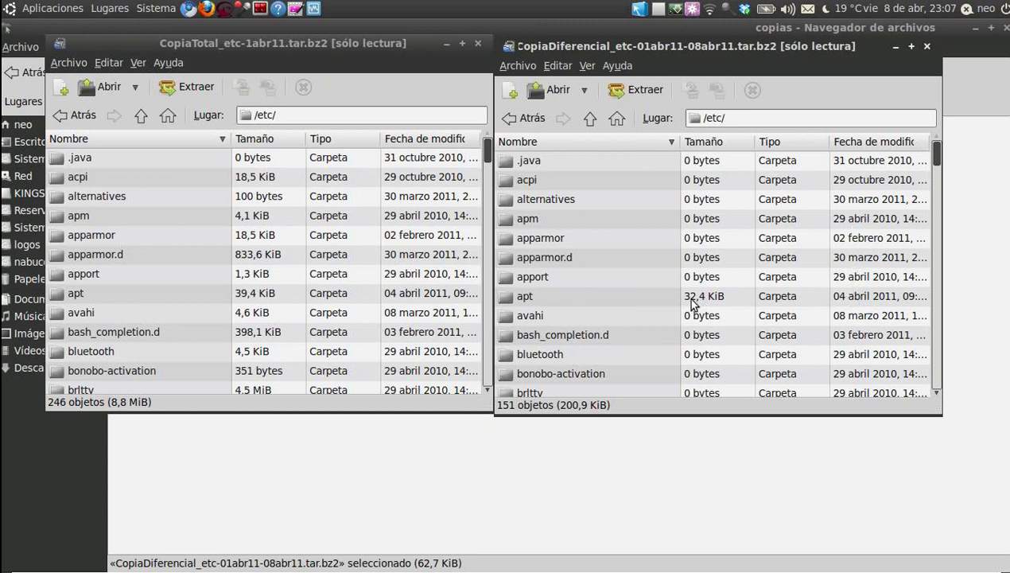
# Step: Examine folder sizes in the differential archive's etc folder, then check the interfaces file inside its network folder
pyautogui.click(648, 300)
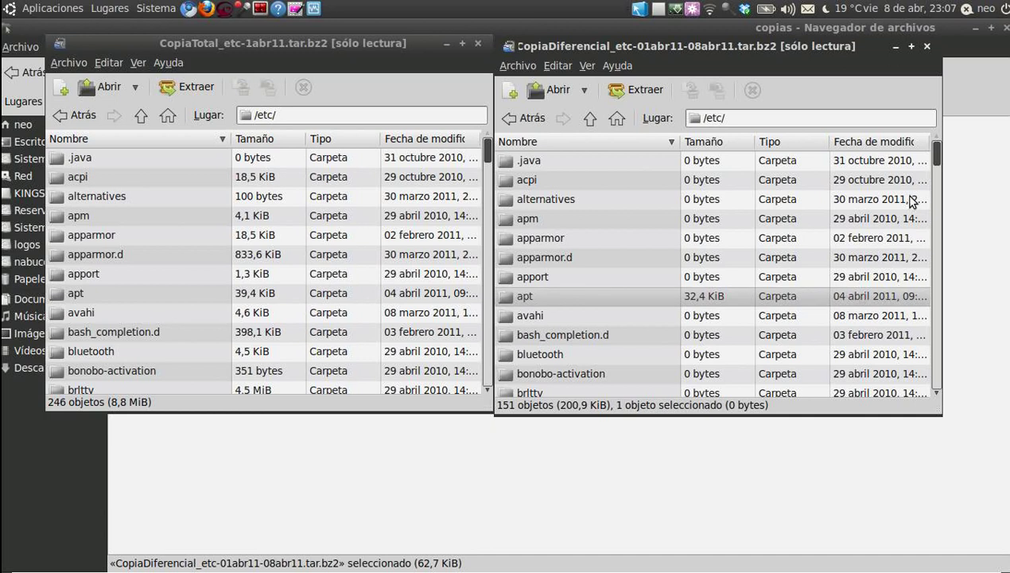
pyautogui.moveTo(937, 158); pyautogui.dragTo(936, 216)
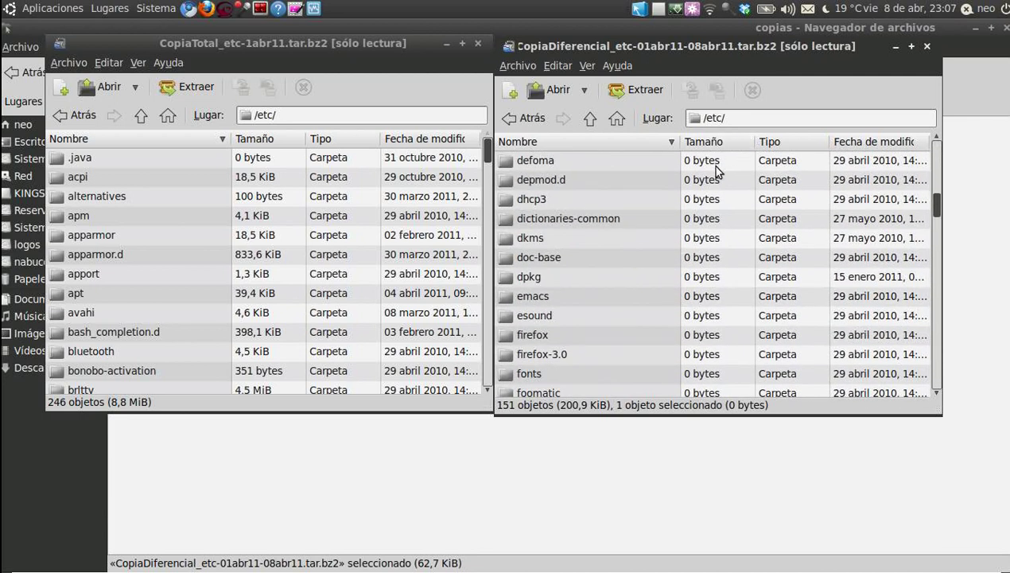
pyautogui.moveTo(937, 210); pyautogui.dragTo(937, 284)
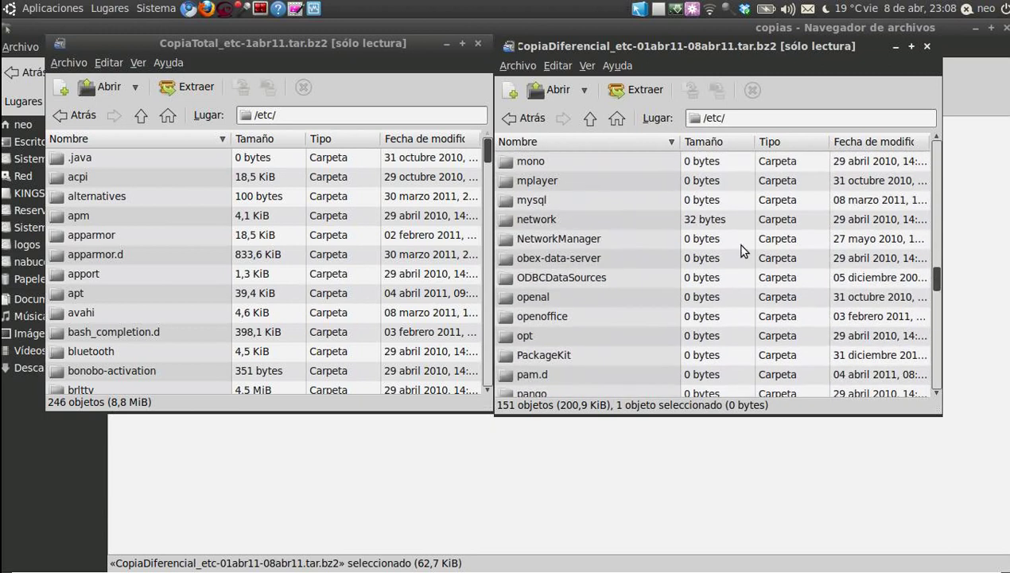
pyautogui.doubleClick(650, 221)
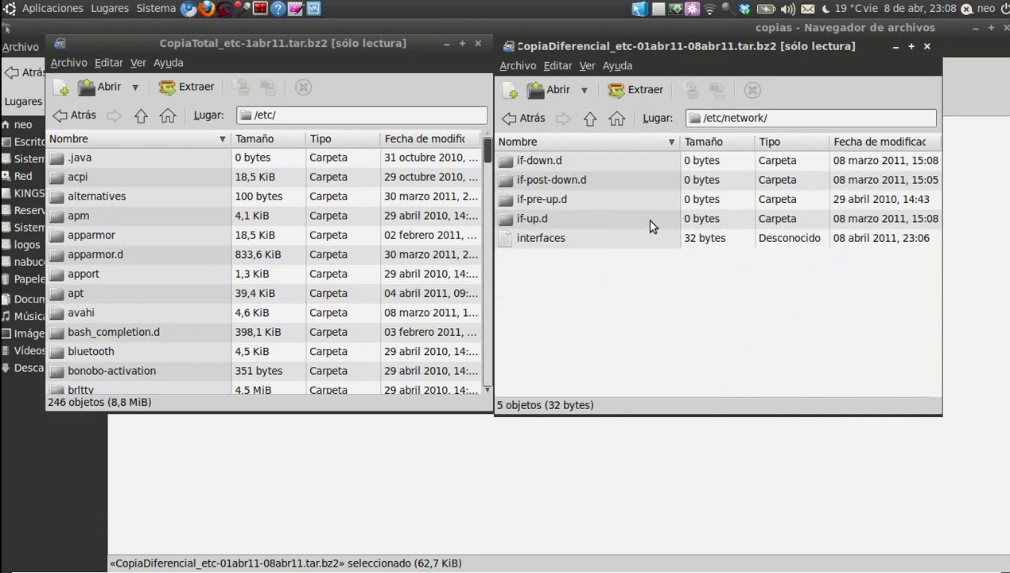
pyautogui.click(819, 244)
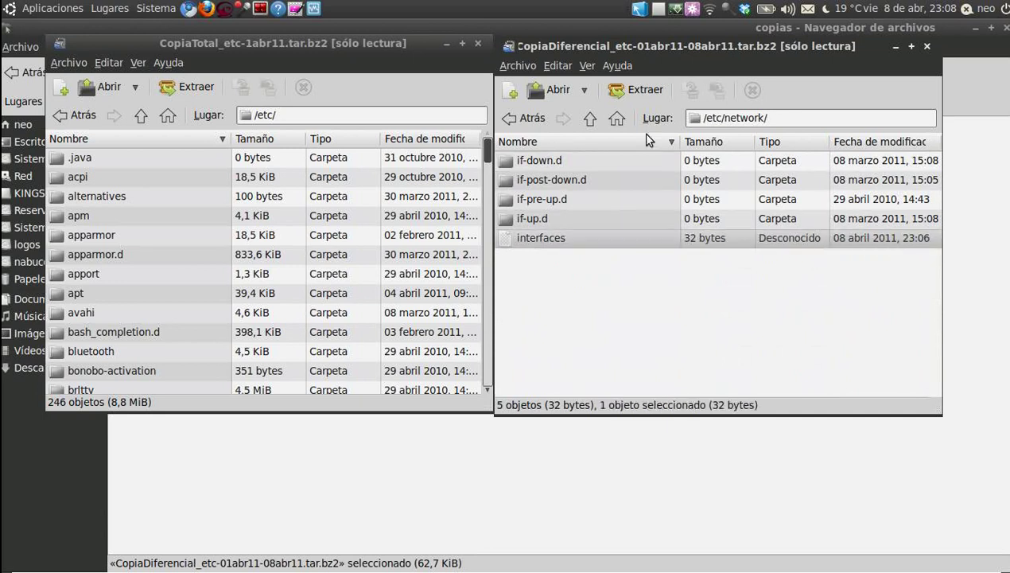
pyautogui.doubleClick(556, 218)
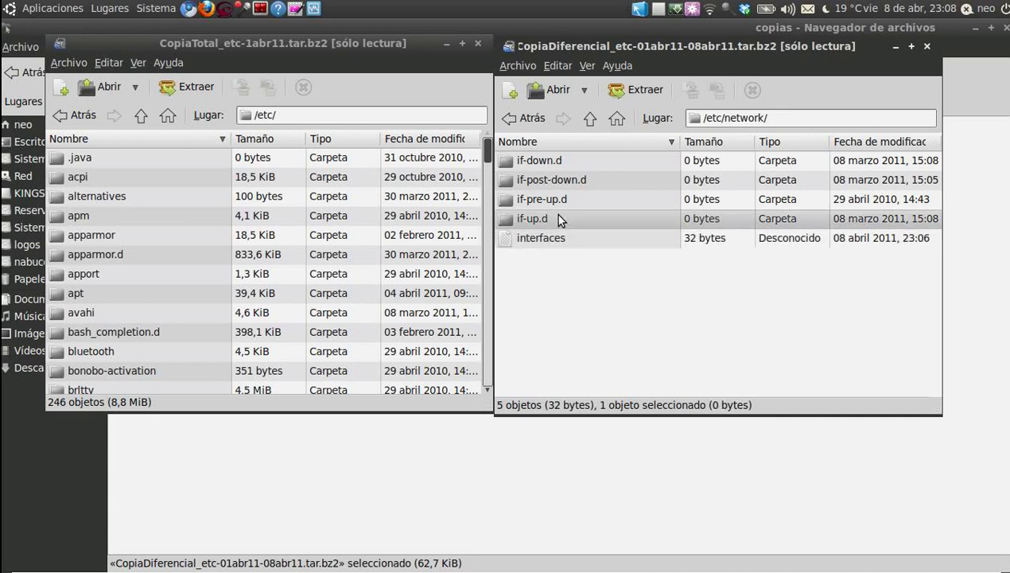
pyautogui.click(592, 118)
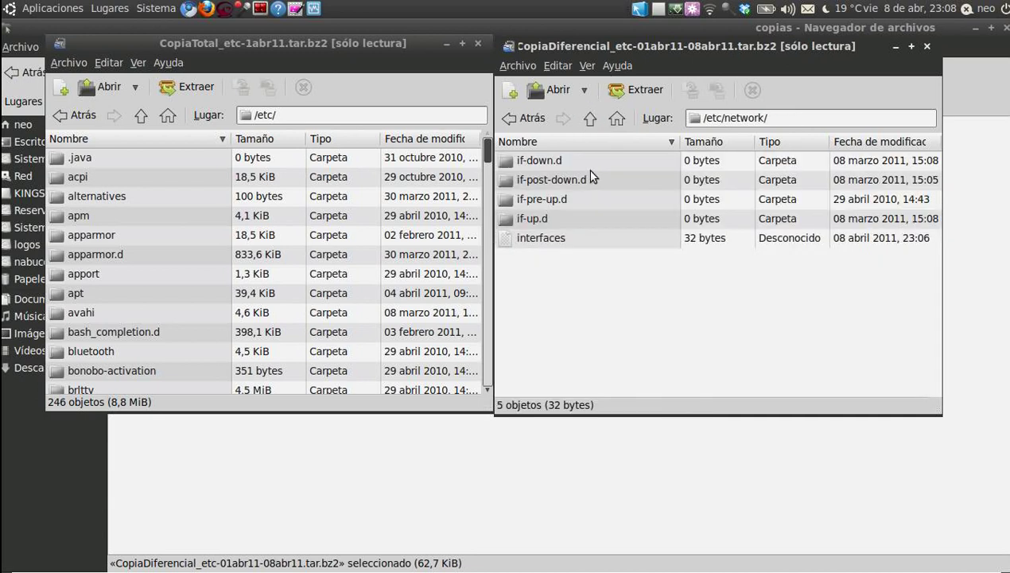
pyautogui.click(580, 241)
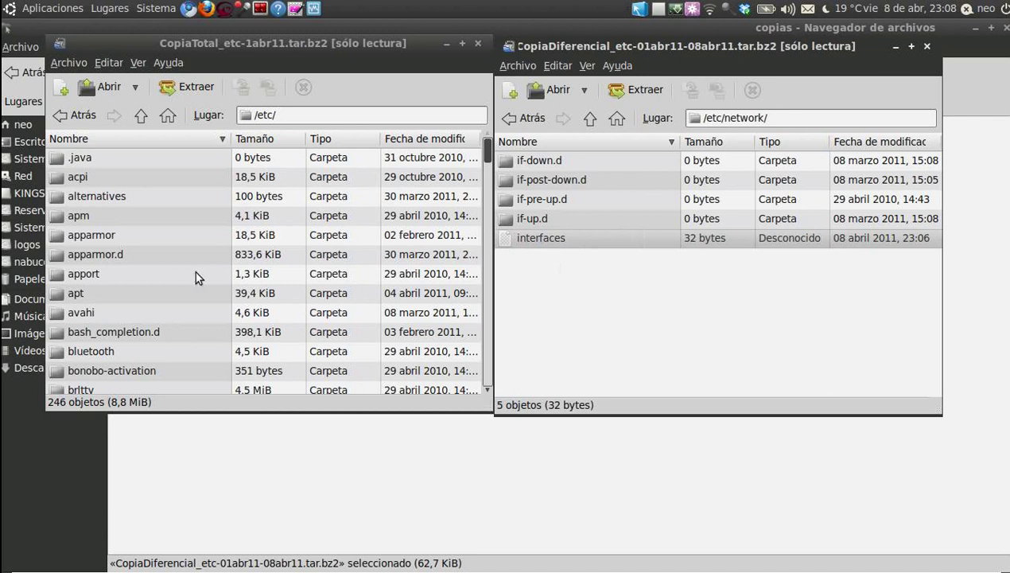
# Step: Find and open the network folder under /etc/ in the CopiaTotal_etc-1abr11.tar.bz2 archive
pyautogui.moveTo(486, 155); pyautogui.dragTo(488, 183)
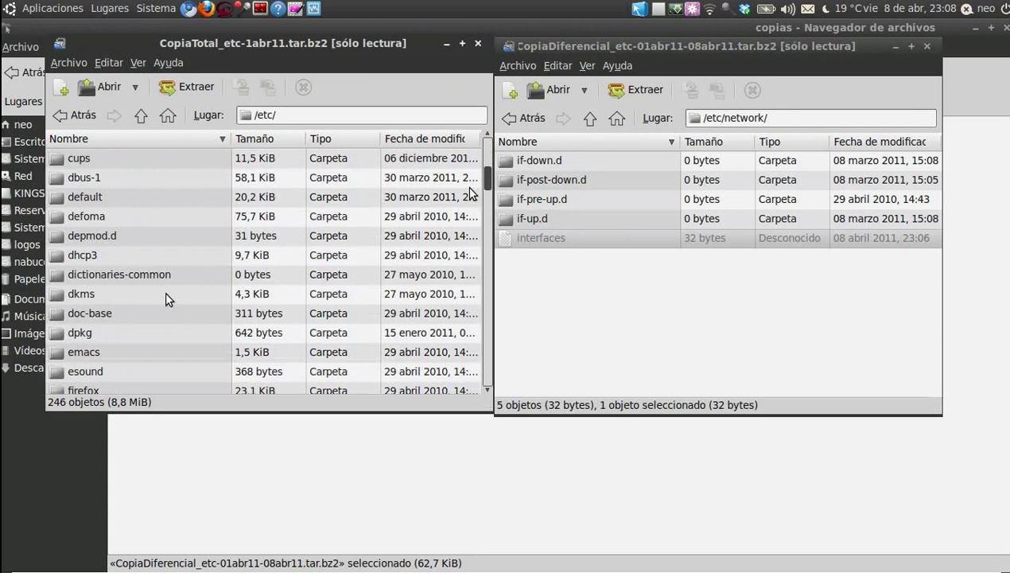
pyautogui.scroll(-3, 153, 324)
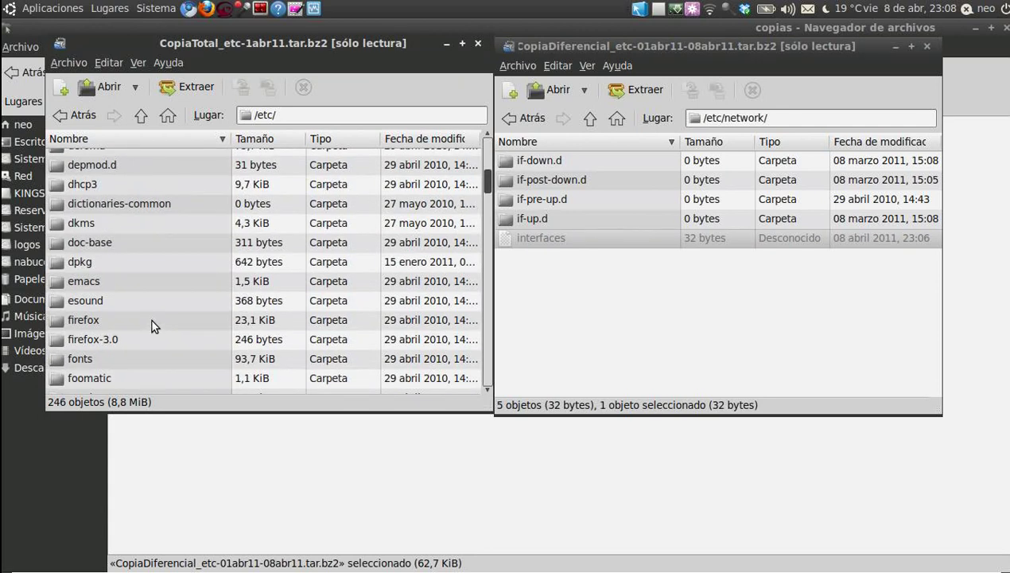
pyautogui.scroll(3, 151, 318)
pyautogui.click(151, 318)
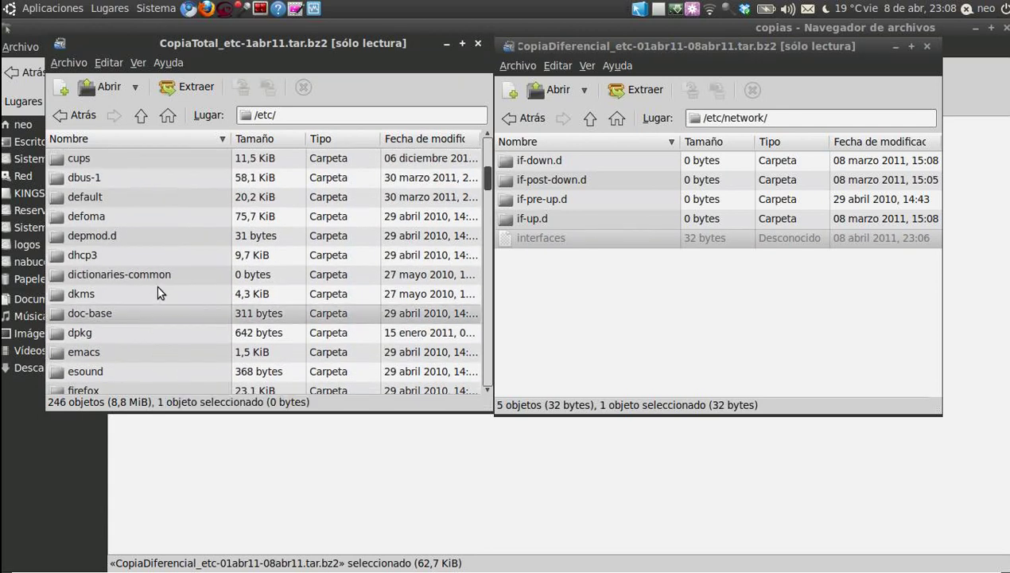
pyautogui.scroll(-4, 142, 314)
pyautogui.scroll(-3, 142, 314)
pyautogui.scroll(-10, 141, 314)
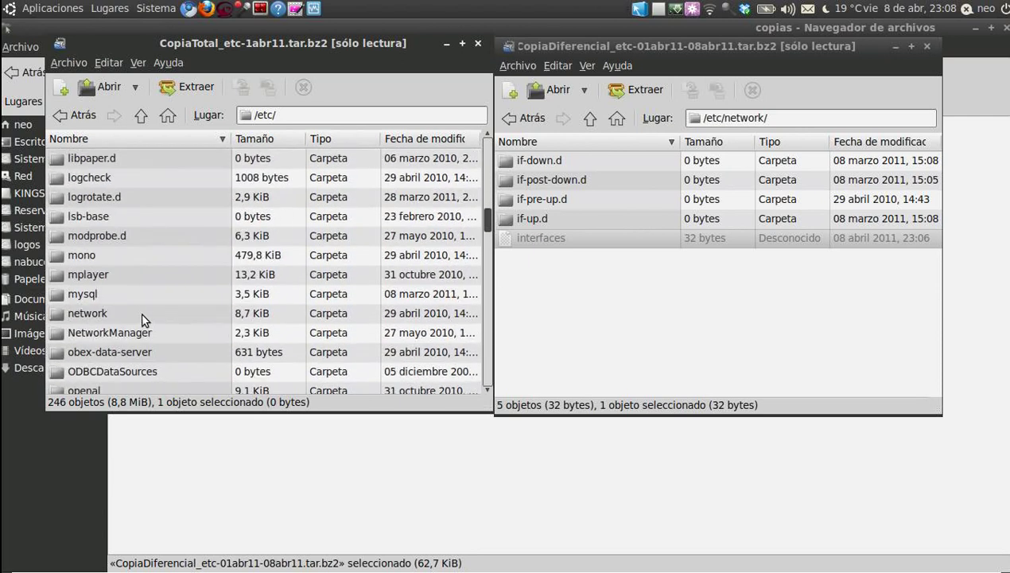
pyautogui.doubleClick(141, 311)
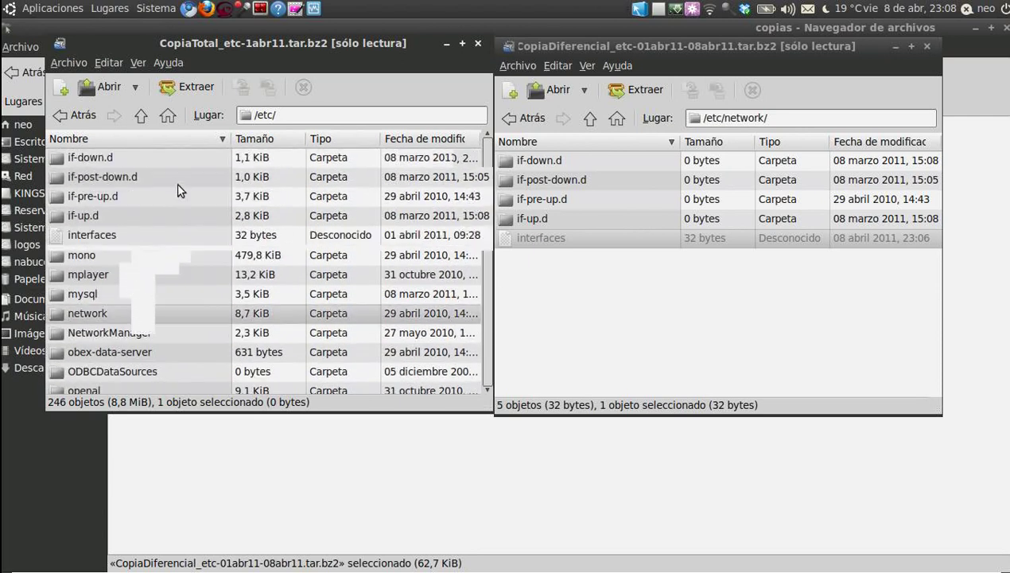
# Step: Compare the modification dates of the interfaces file in the total and differential archives
pyautogui.click(507, 319)
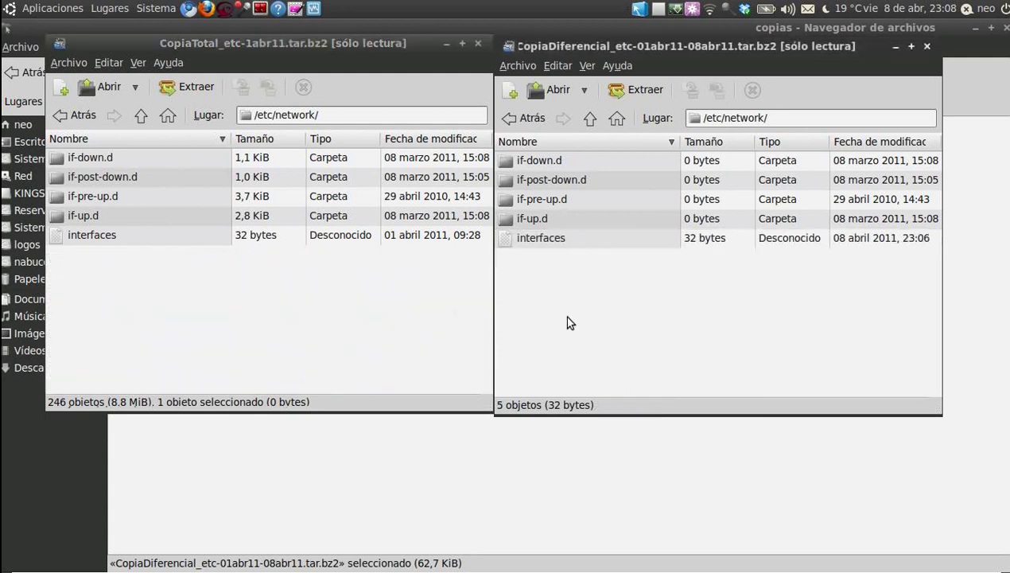
pyautogui.click(389, 240)
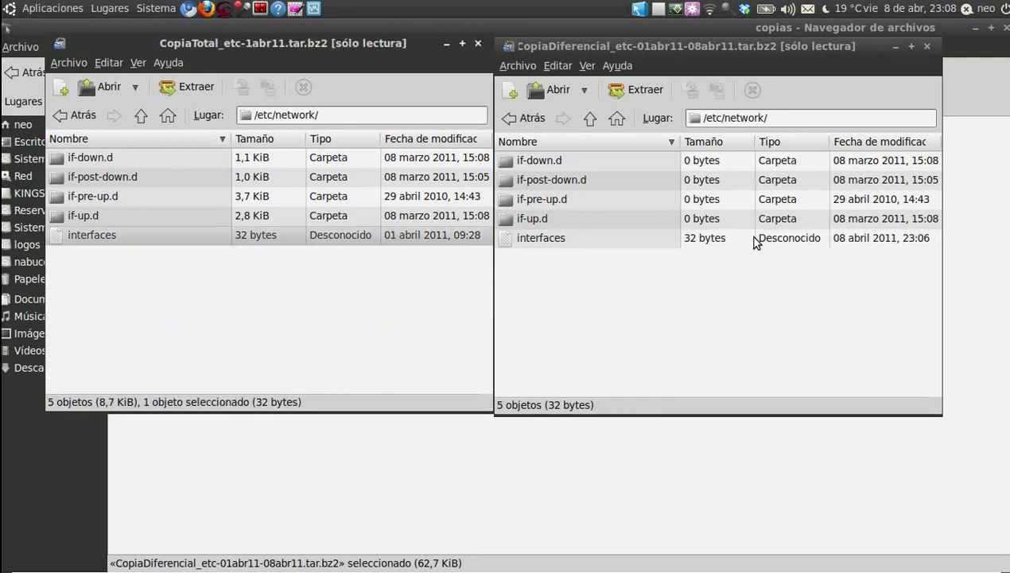
pyautogui.click(866, 238)
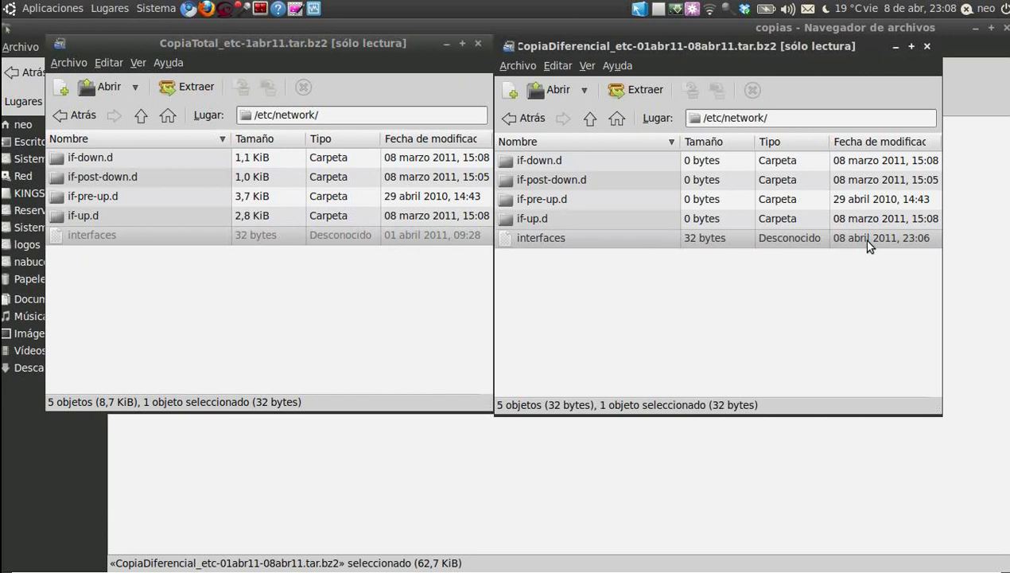
# Step: Return both archives to /etc/ and locate files 1, 2 and 3 in the total archive
pyautogui.click(590, 118)
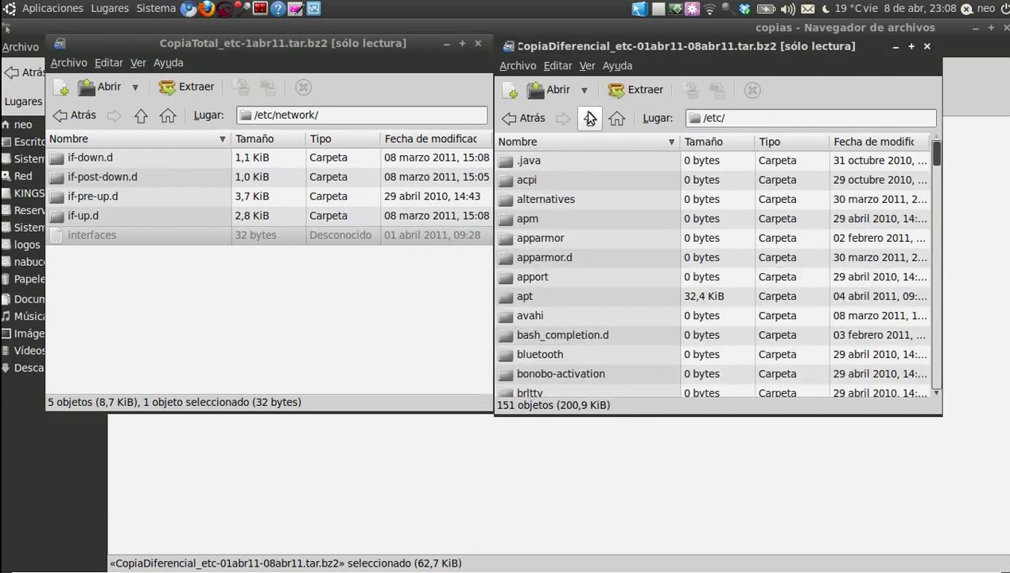
pyautogui.click(140, 116)
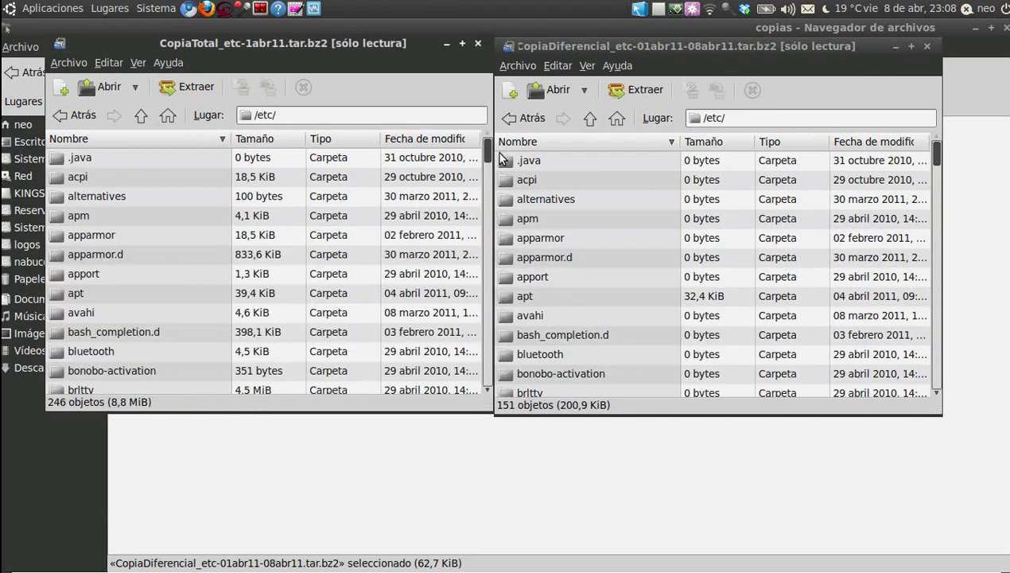
pyautogui.moveTo(486, 154); pyautogui.dragTo(490, 292)
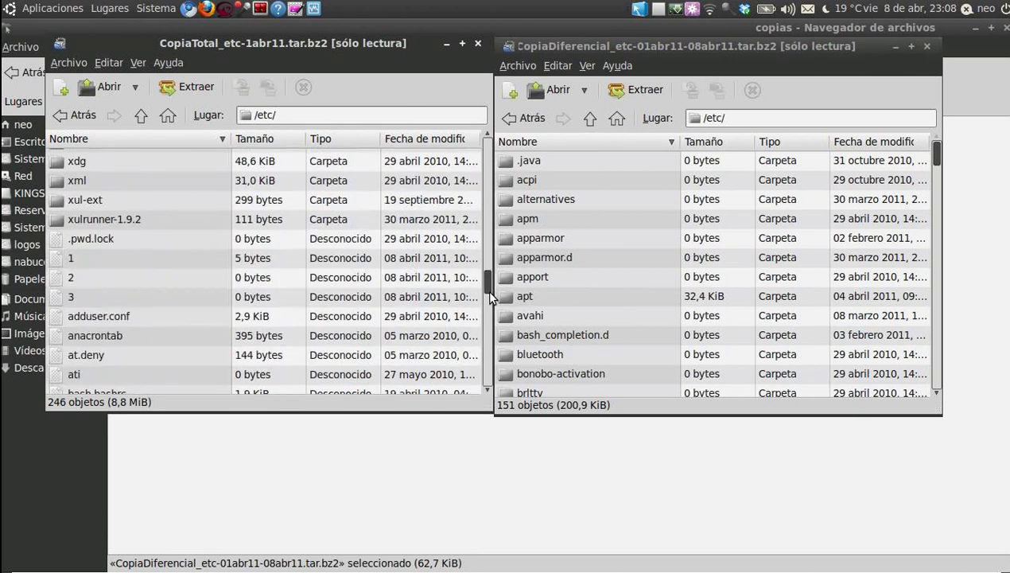
# Step: Check the sizes and modification dates of files 1, 2 and 3 in the total archive's /etc/ folder
pyautogui.click(263, 261)
pyautogui.click(253, 278)
pyautogui.click(258, 296)
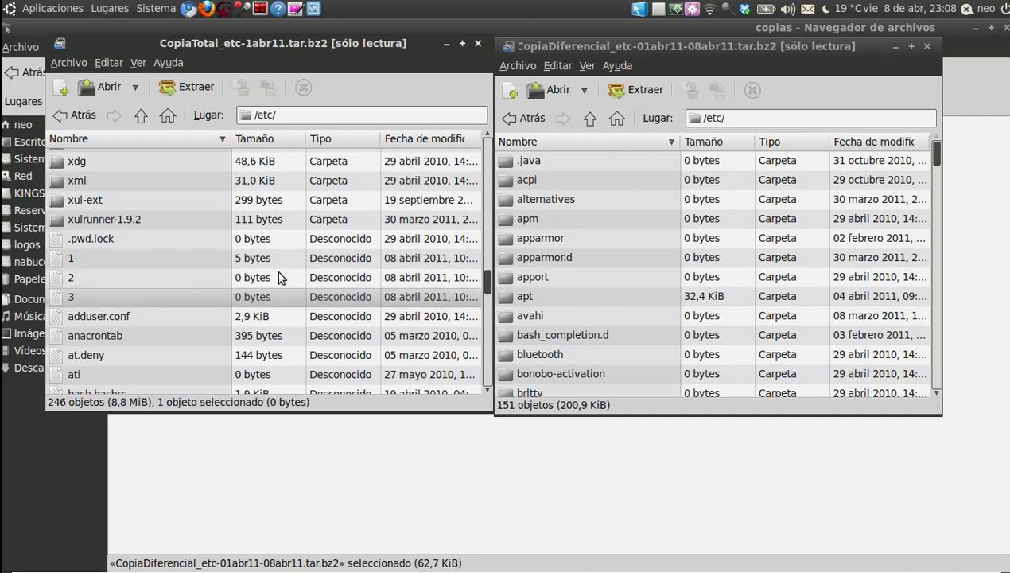
pyautogui.click(272, 261)
pyautogui.click(271, 276)
pyautogui.click(266, 296)
pyautogui.click(290, 257)
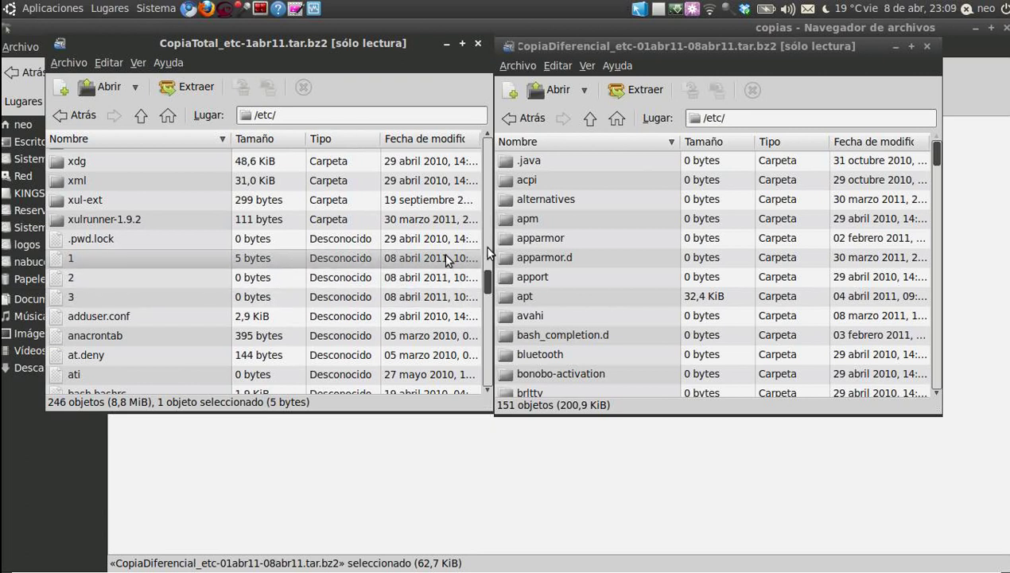
# Step: Locate files 1, 2 and 3 in the differential archive's /etc/ folder and compare their modification dates with the total archive
pyautogui.moveTo(936, 150); pyautogui.dragTo(935, 238)
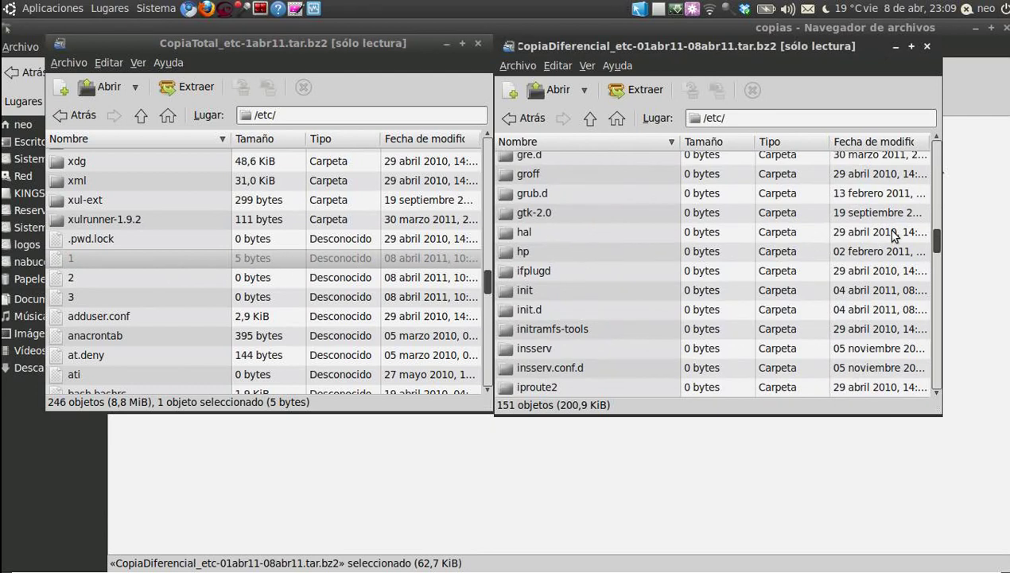
pyautogui.moveTo(928, 233); pyautogui.dragTo(936, 372)
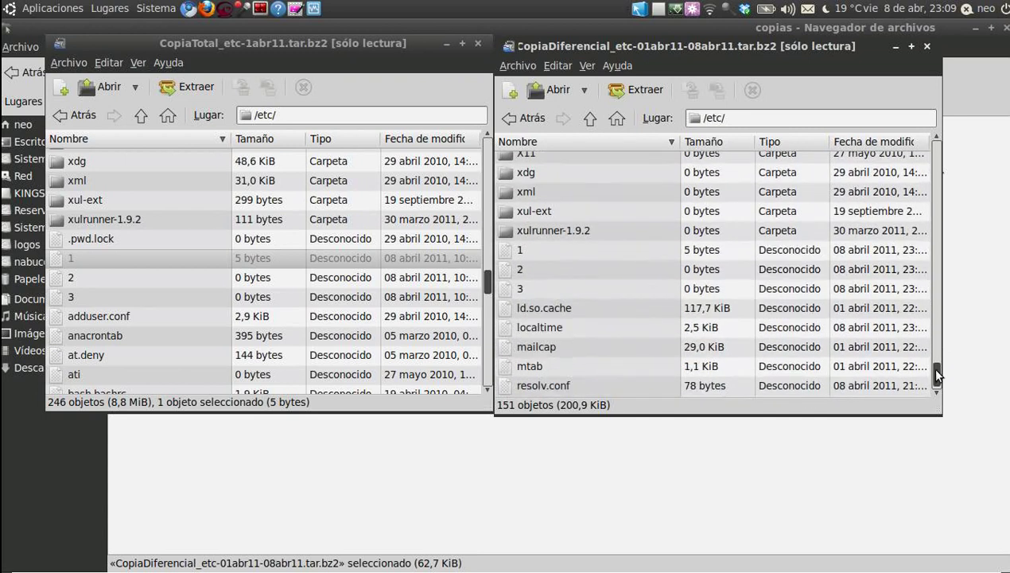
pyautogui.click(572, 250)
pyautogui.click(579, 268)
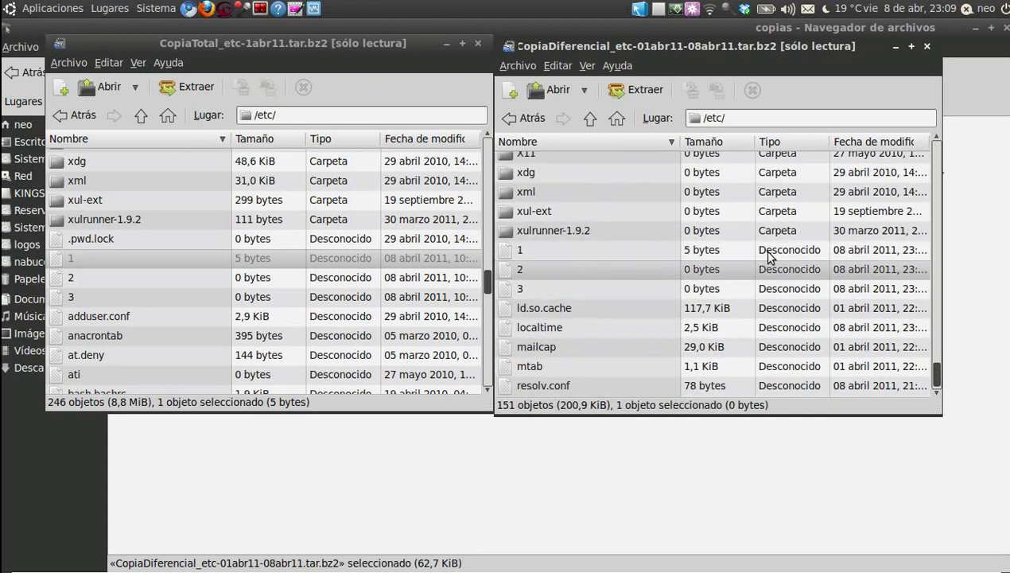
pyautogui.click(851, 253)
pyautogui.click(839, 263)
pyautogui.click(840, 282)
pyautogui.click(843, 255)
pyautogui.click(843, 264)
pyautogui.click(849, 289)
pyautogui.click(614, 256)
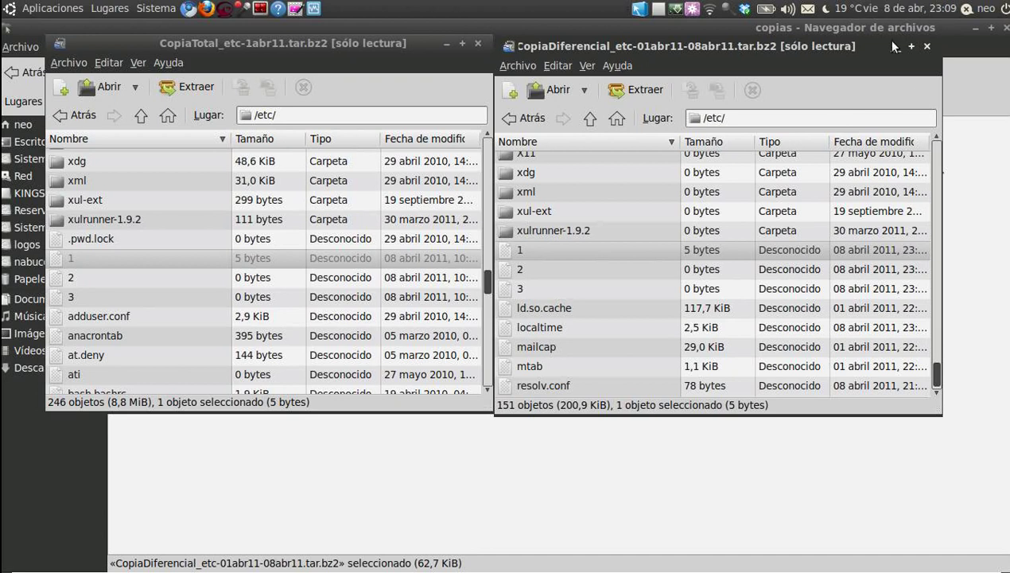
# Step: Review the modification dates of the remaining files in the differential archive, including localtime, ld.so.cache and resolv.conf
pyautogui.scroll(-1, 936, 379)
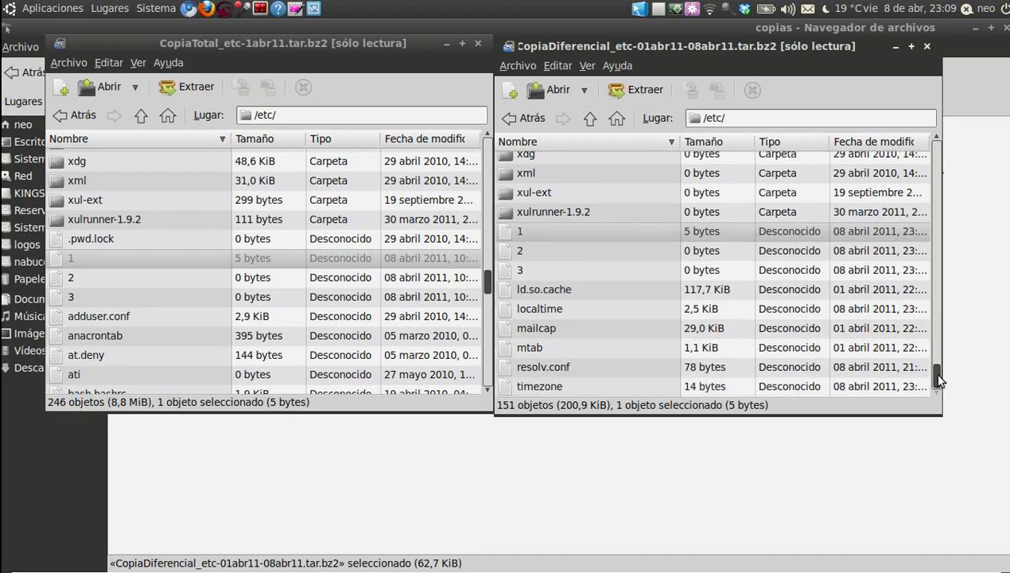
pyautogui.click(867, 346)
pyautogui.click(750, 310)
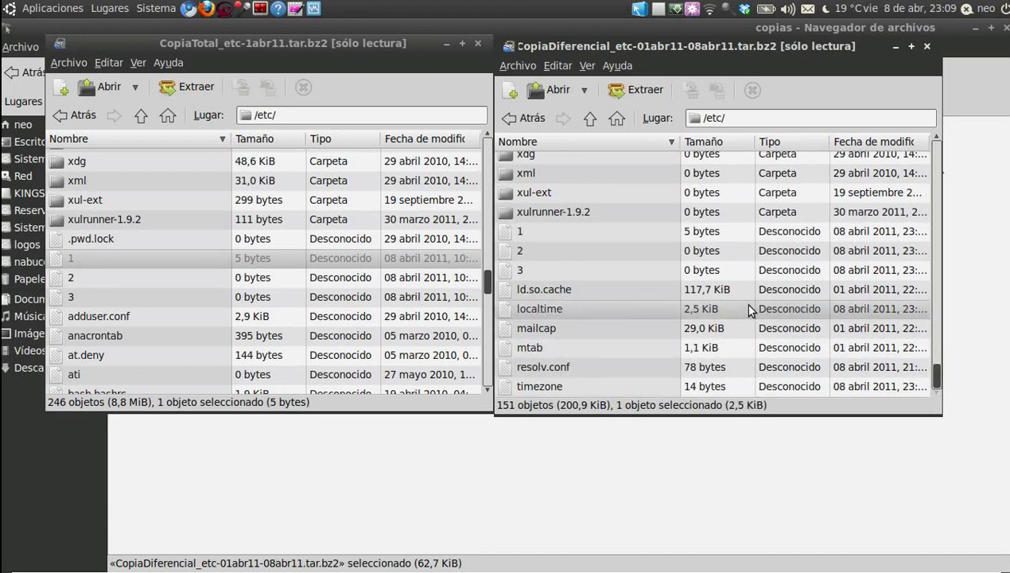
pyautogui.click(718, 290)
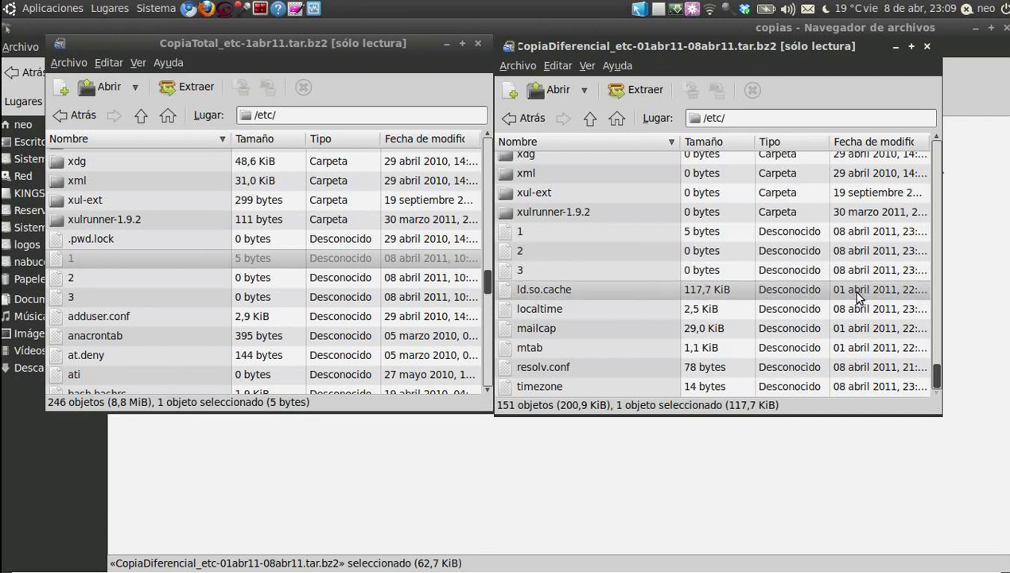
pyautogui.click(729, 366)
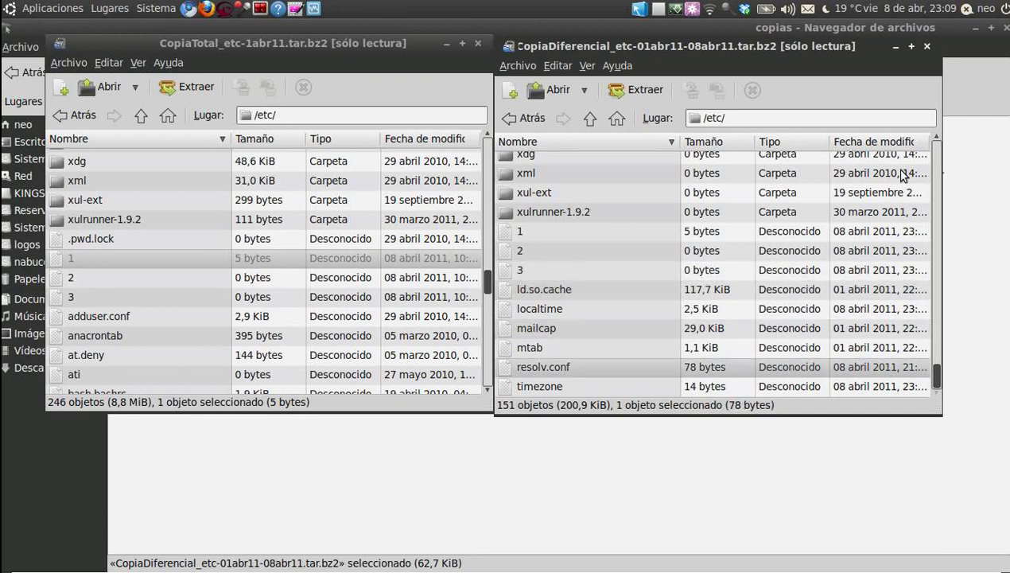
# Step: Close the differential and total archives and open the Tareas programadas system tool
pyautogui.click(927, 47)
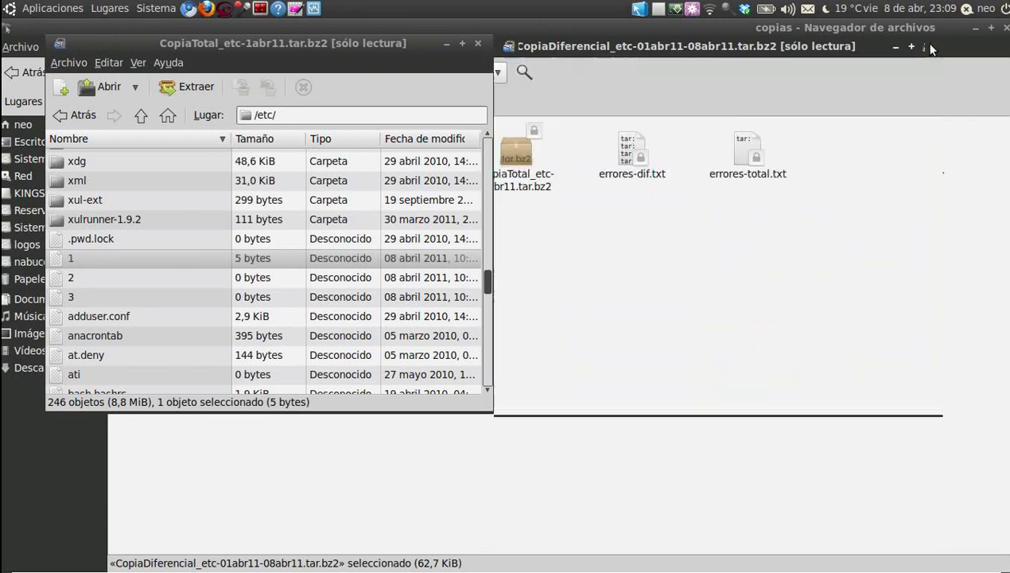
pyautogui.click(477, 44)
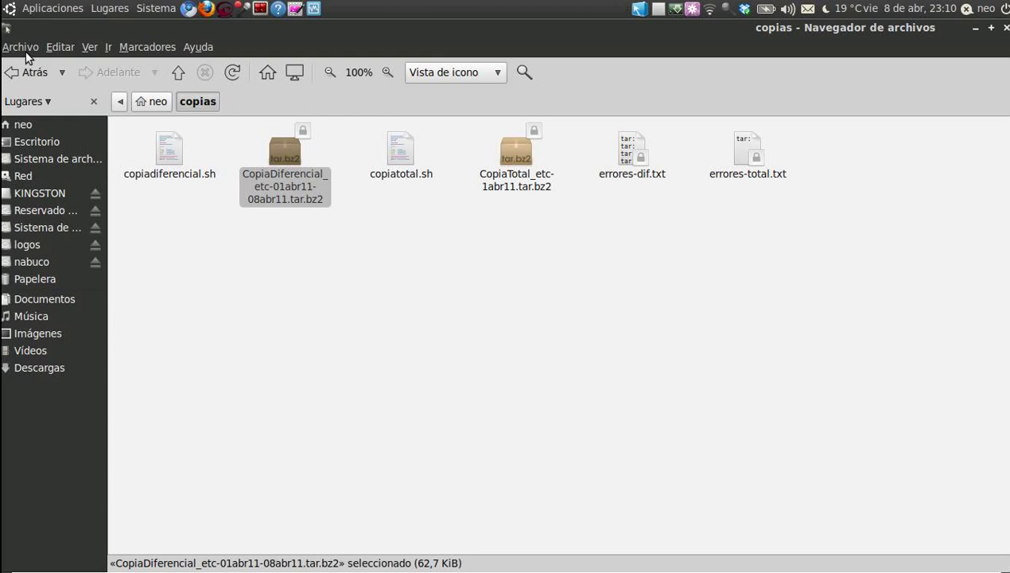
pyautogui.click(62, 9)
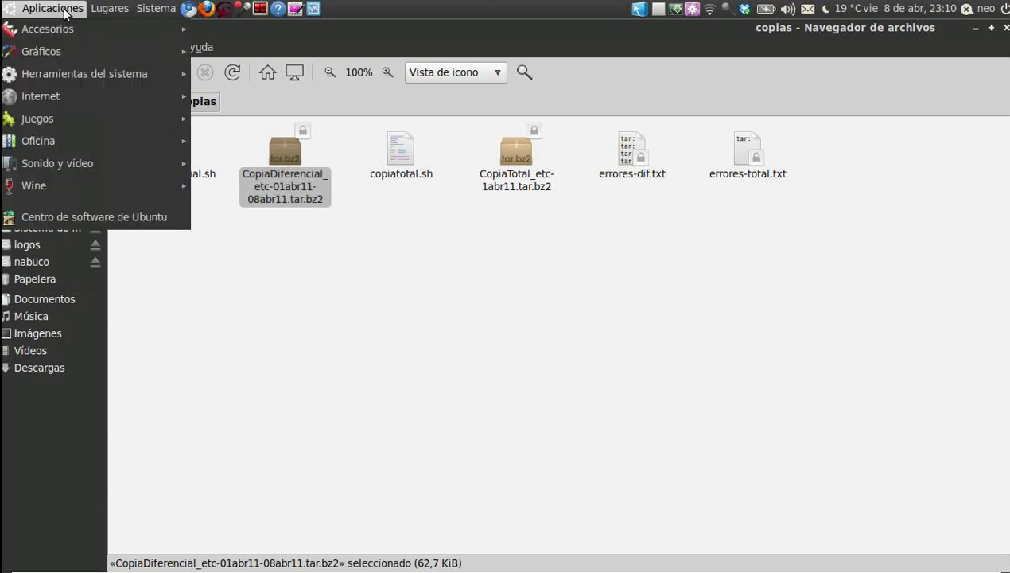
pyautogui.moveTo(67, 69)
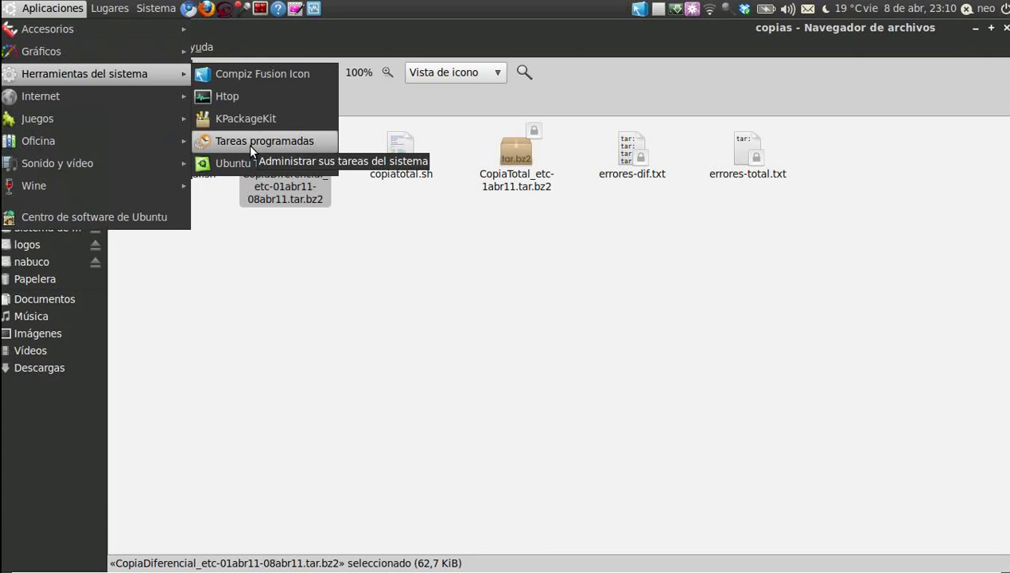